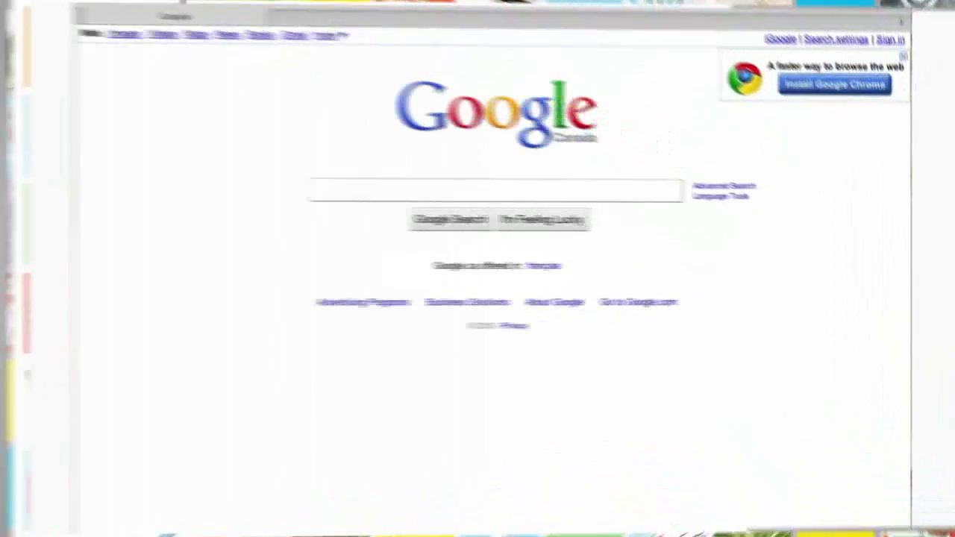
Step: Search Google for 'nserc' and open the Natural Sciences and Engineering Research Council site
left_click(340, 190)
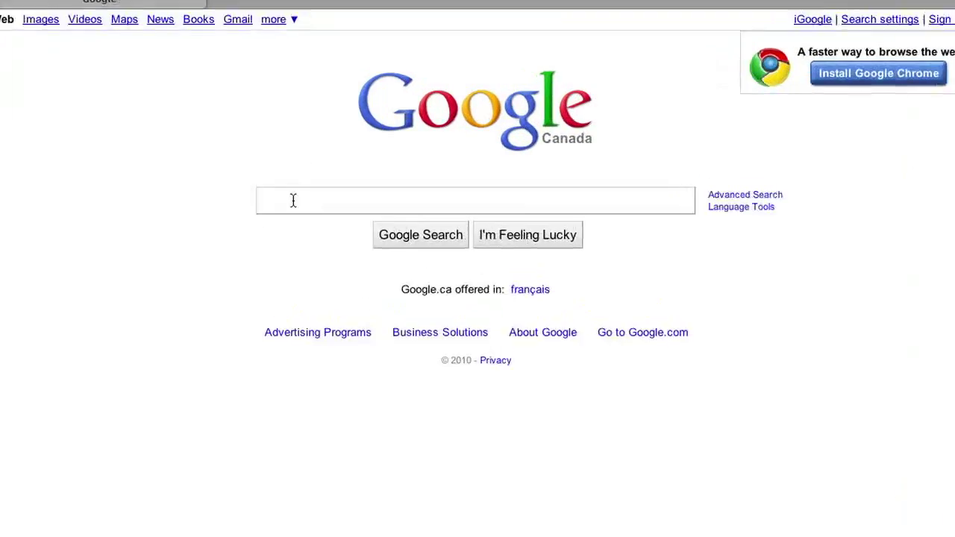
type("nserc")
key("Return")
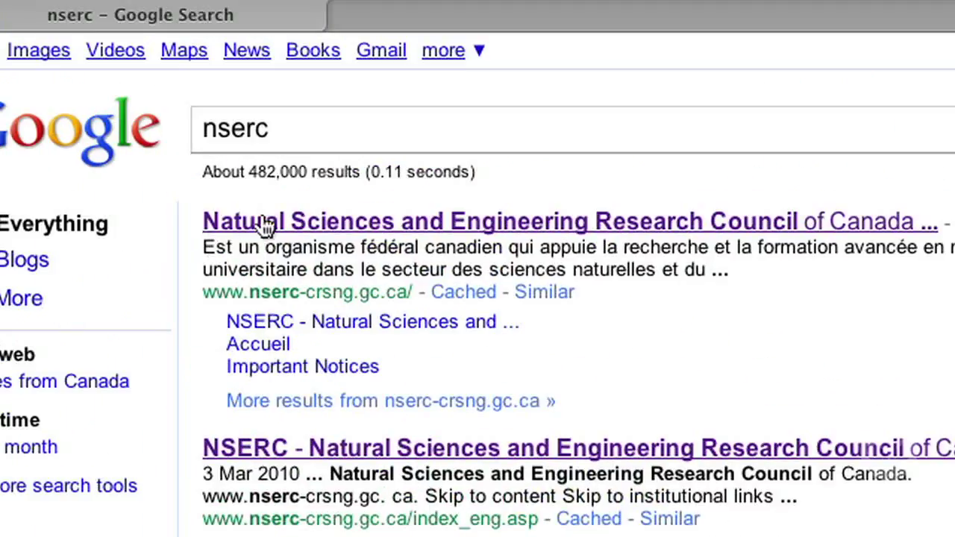
left_click(147, 161)
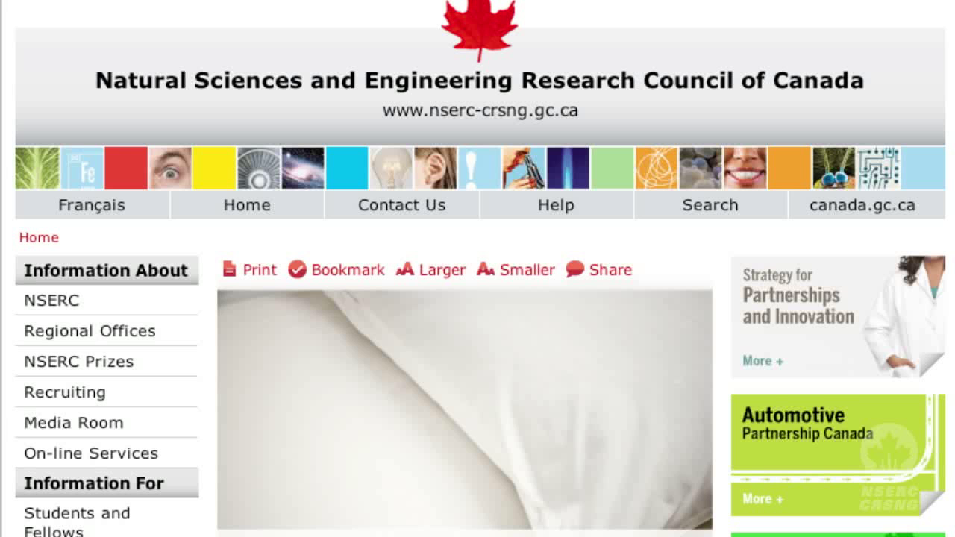
Step: Navigate through On-line Services to the NSERC PDF Forms and Instructions page
left_click(91, 453)
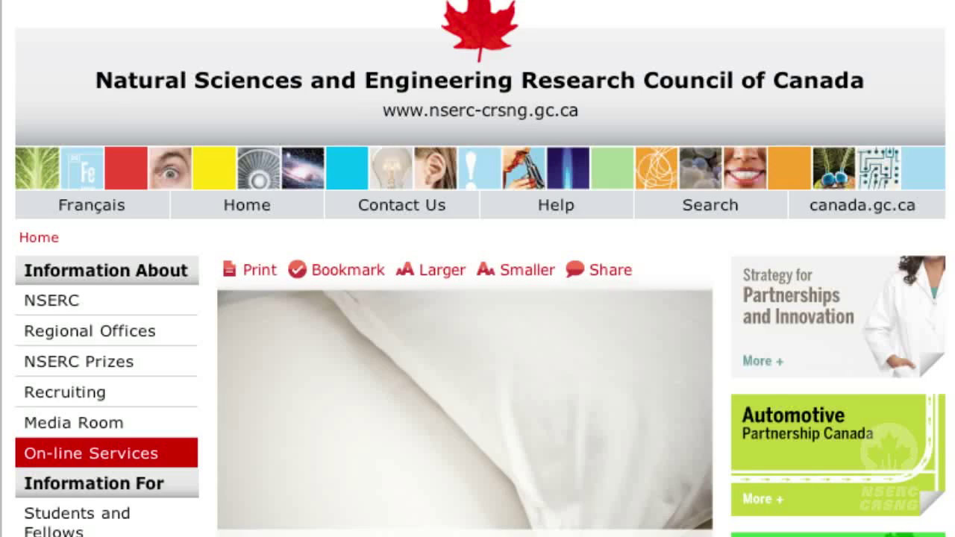
scroll(477, 268, "down", 7)
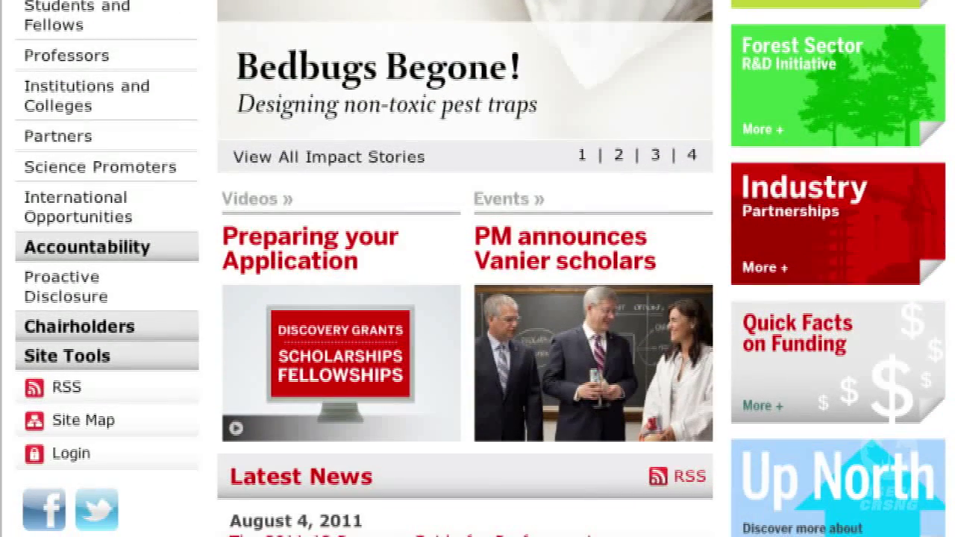
left_click(71, 453)
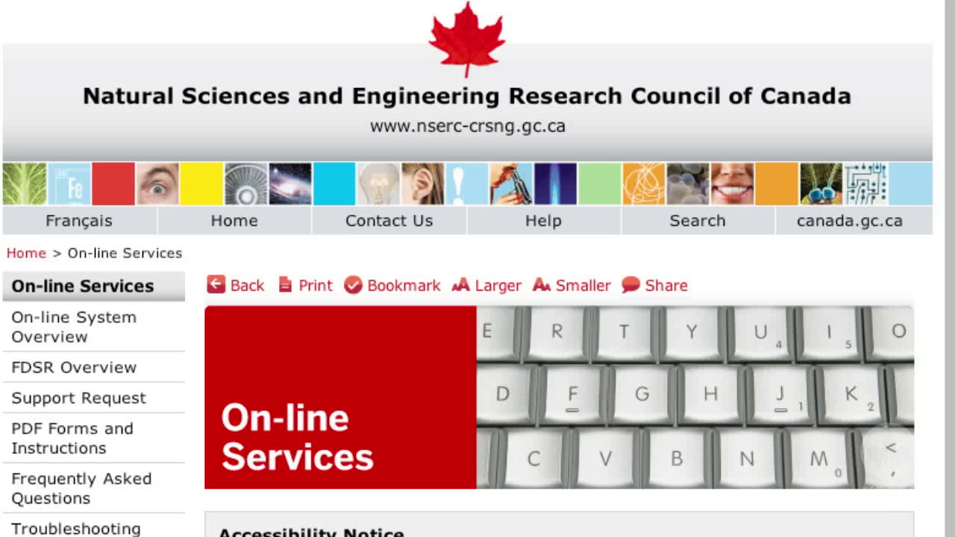
left_click(71, 438)
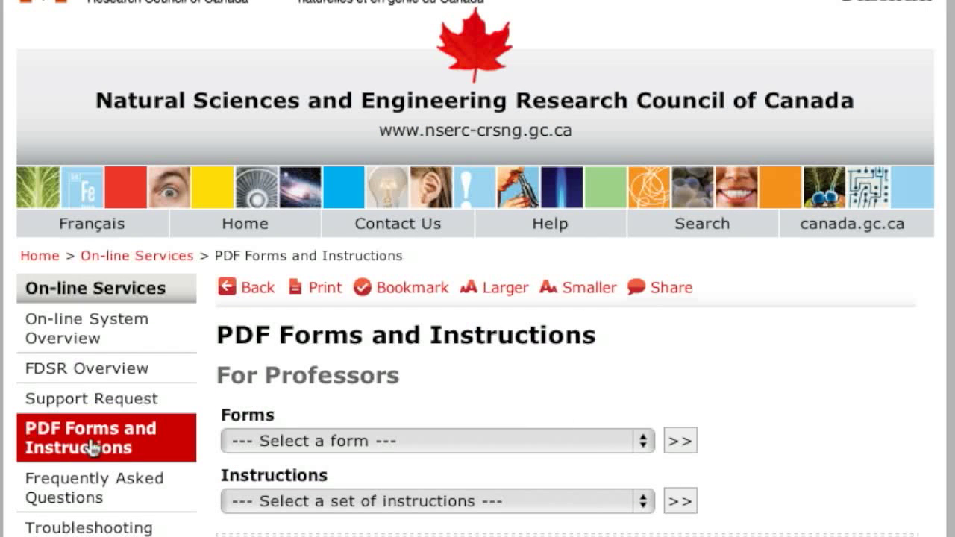
scroll(576, 306, "down", 7)
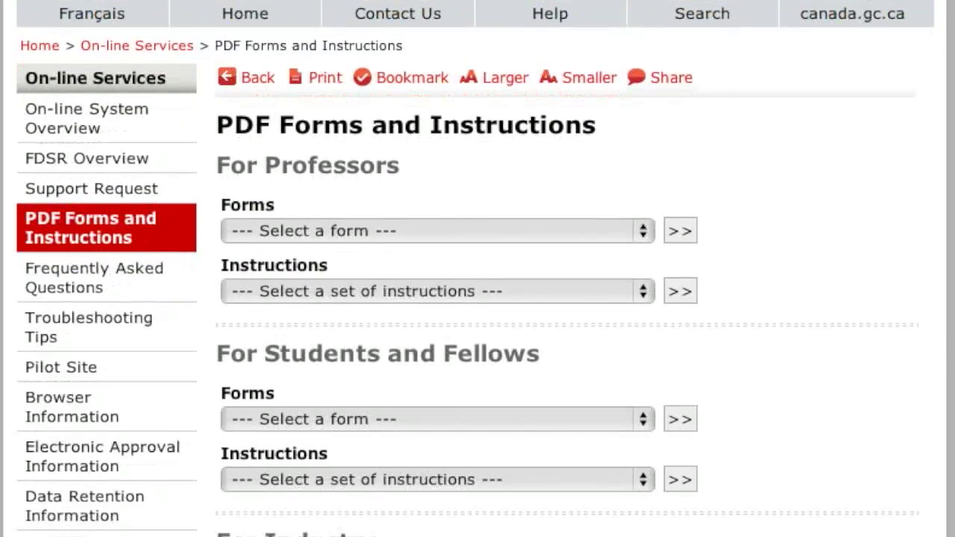
left_click(577, 306)
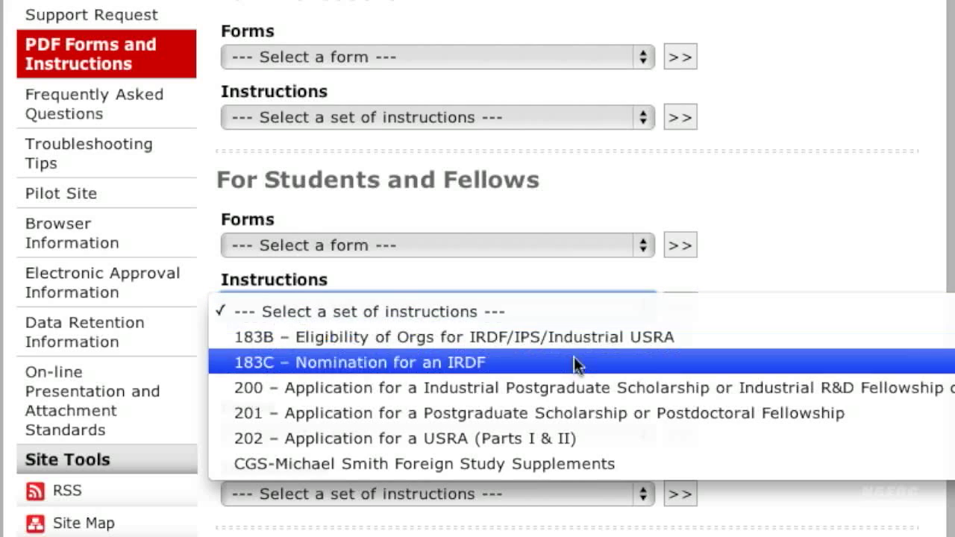
left_click(582, 414)
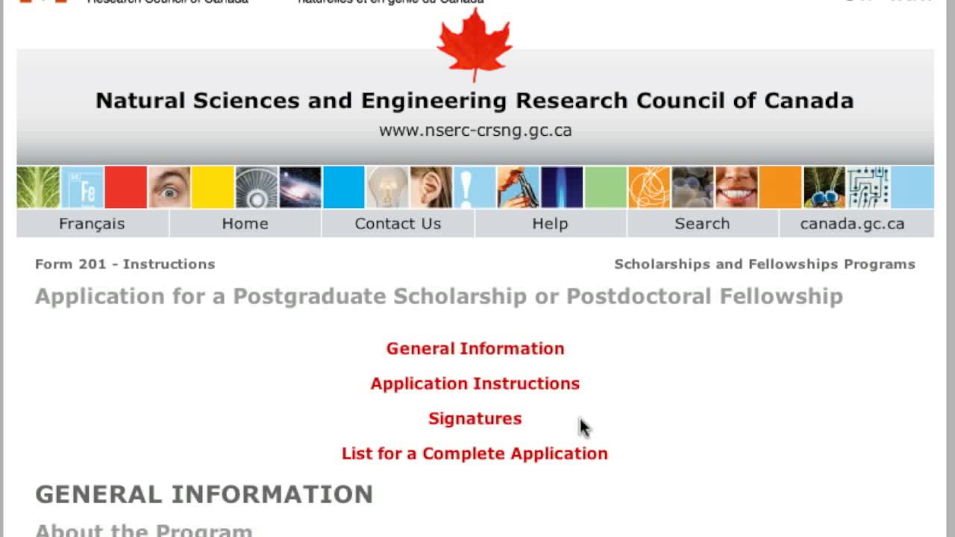
scroll(478, 269, "down", 10)
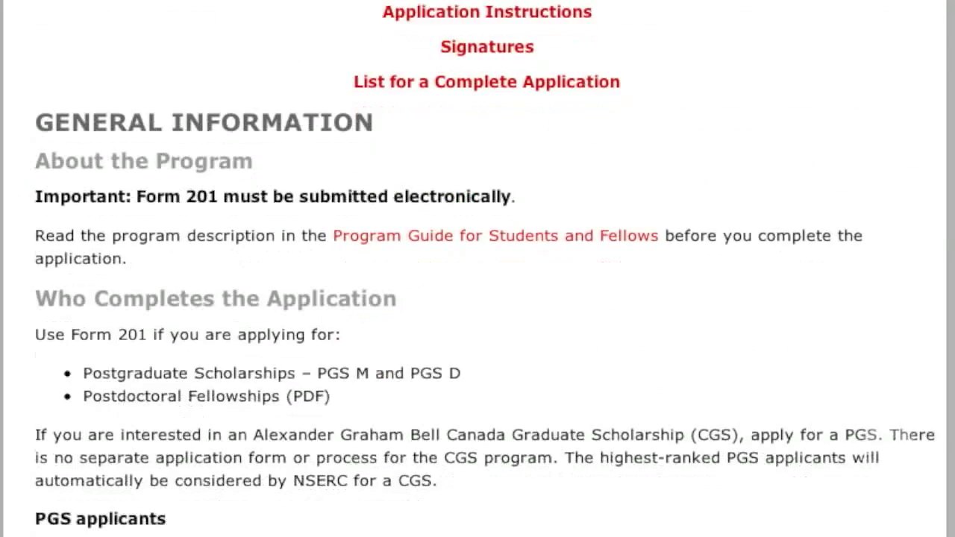
scroll(478, 269, "down", 1)
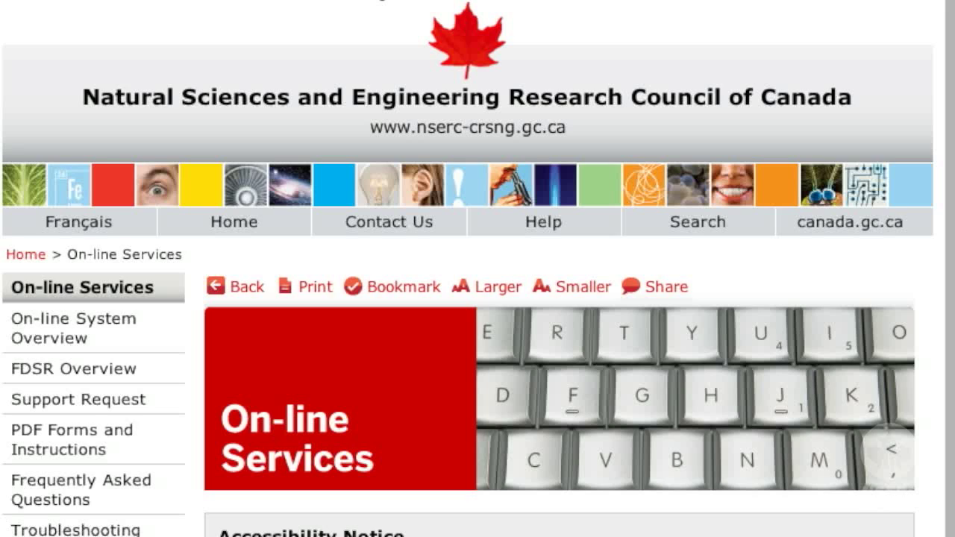
scroll(512, 246, "down", 4)
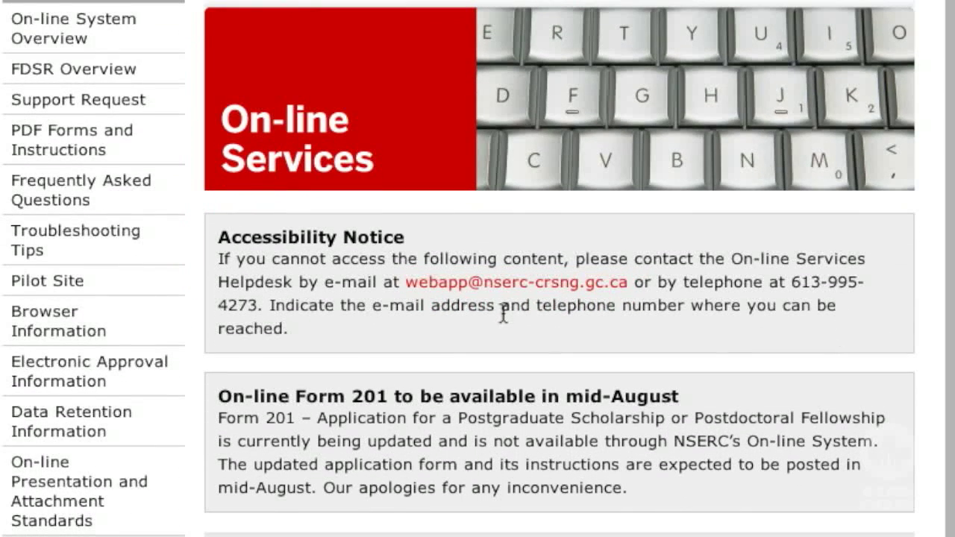
Step: Open the On-line System login page from Site Tools and enter the account username
scroll(500, 306, "down", 3)
scroll(119, 532, "down", 3)
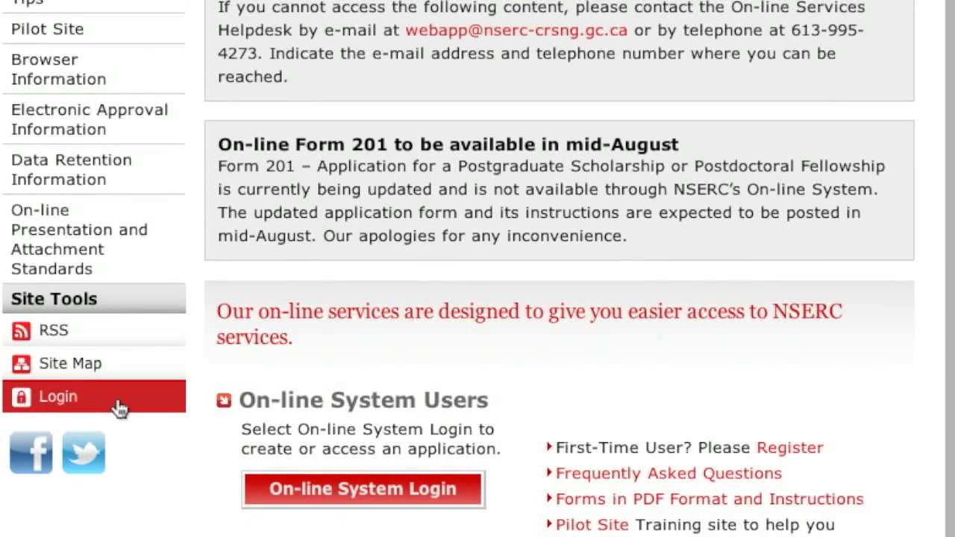
left_click(120, 409)
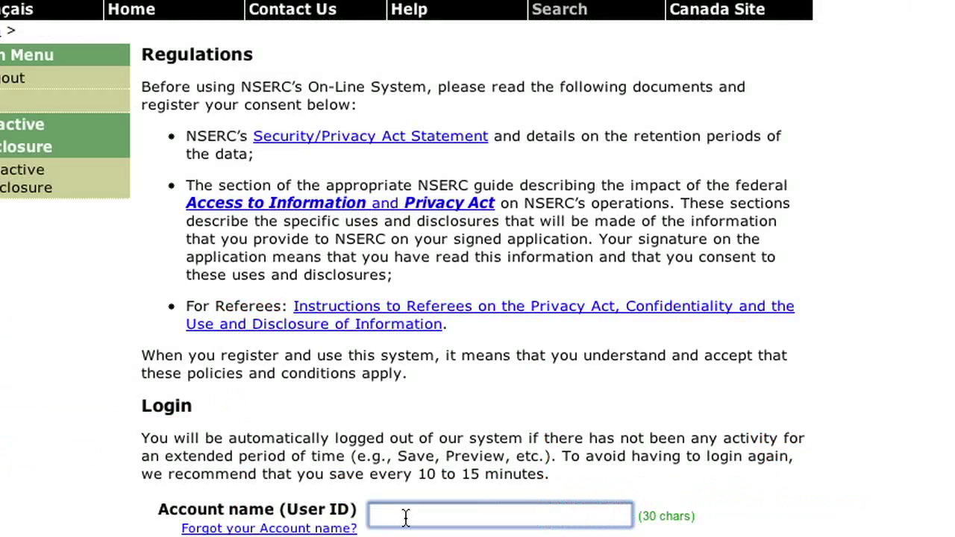
type("userstudent")
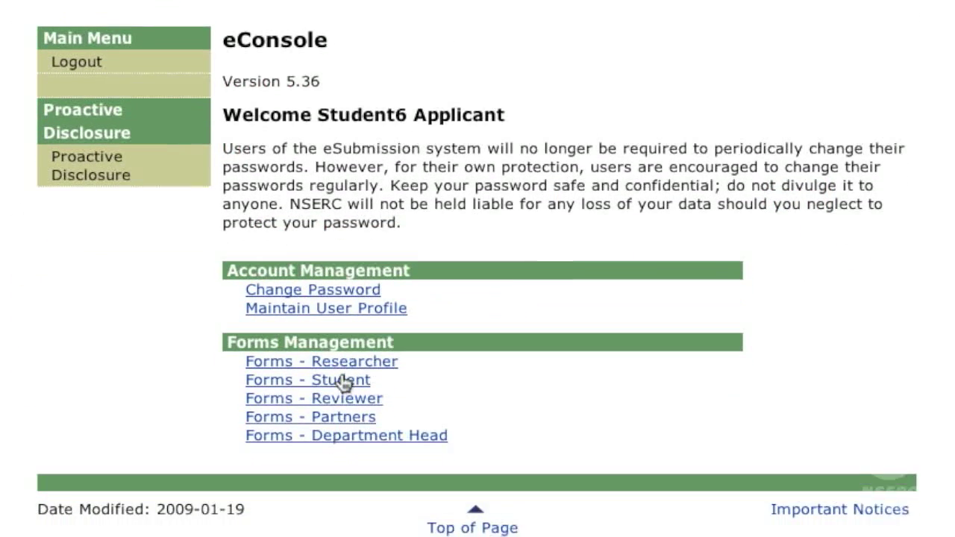
Step: From the student applications page, choose Form 201 – Scholarships (PGS M, PGS D & PDF) to create
left_click(343, 367)
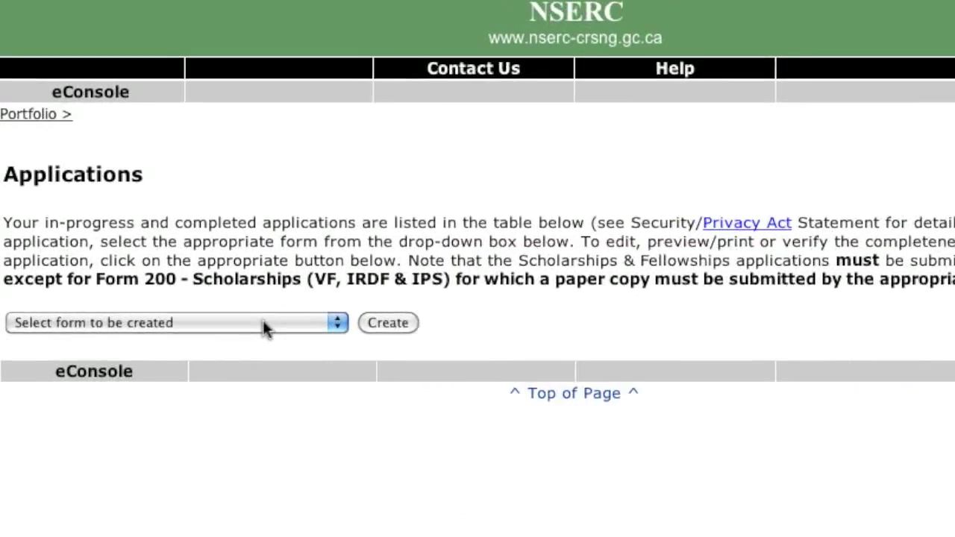
left_click(224, 329)
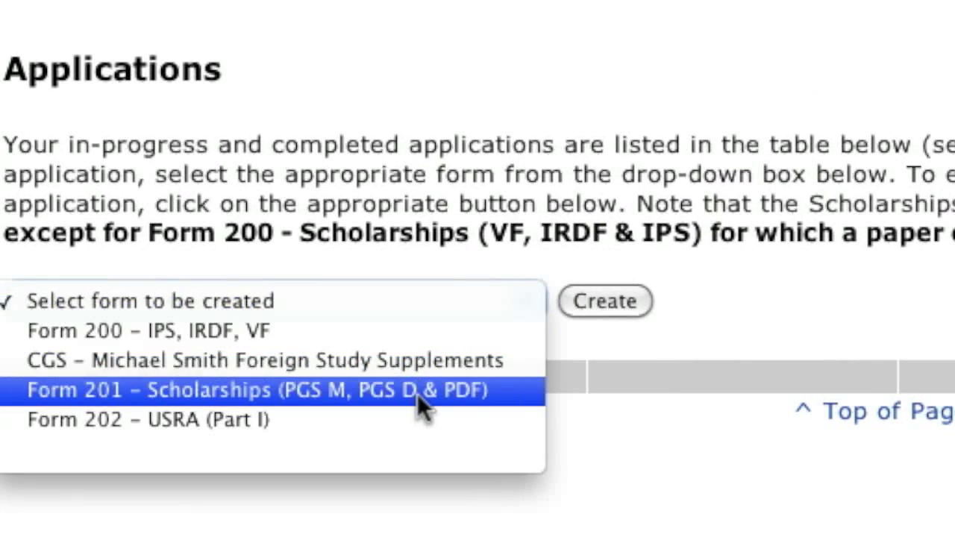
left_click(418, 394)
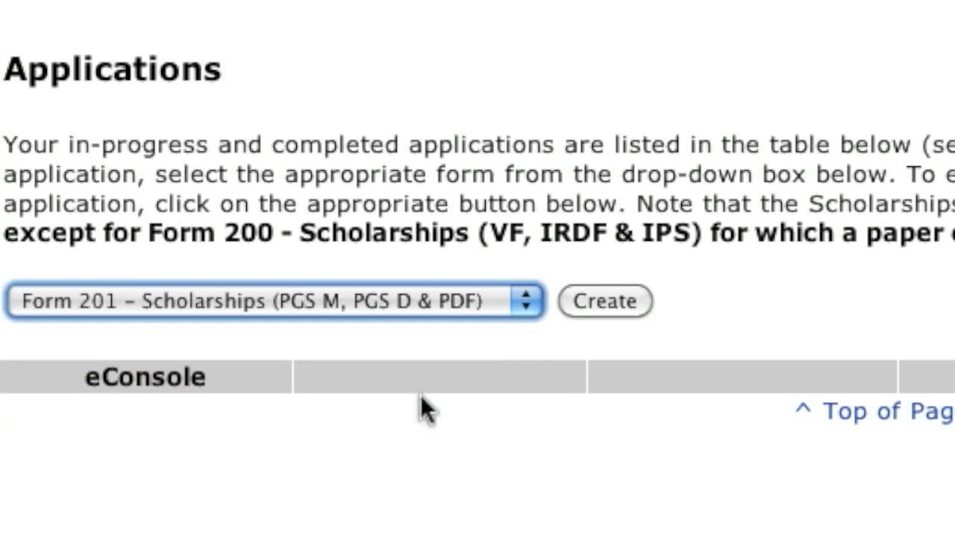
left_click(600, 300)
Step: Create the application for Postdoctoral Fellowships - PDF with the proposal title 'title'
left_click(666, 69)
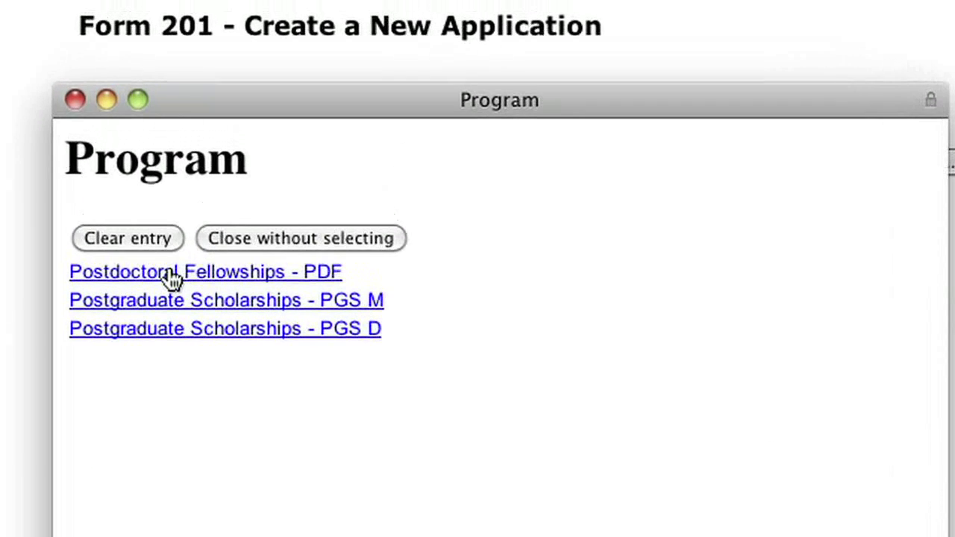
left_click(171, 274)
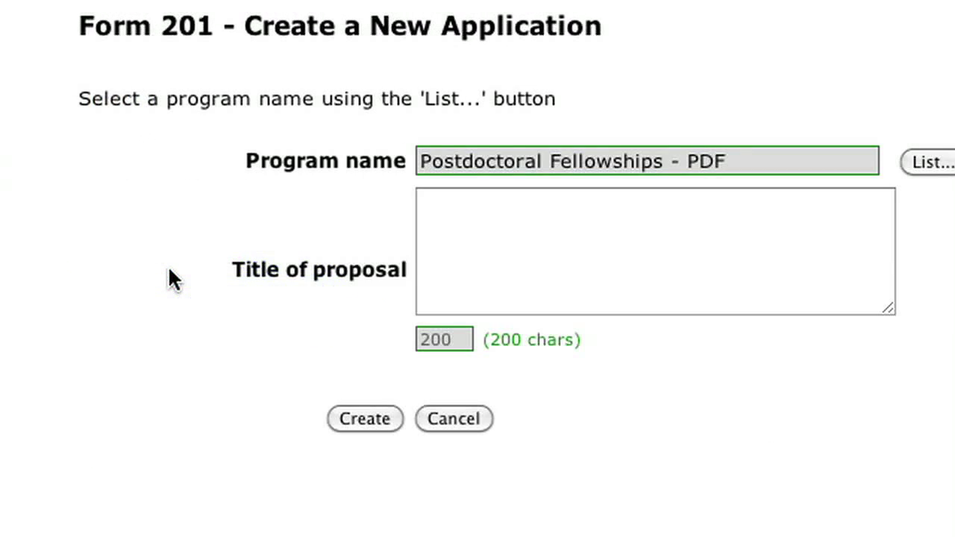
left_click(507, 242)
type("title")
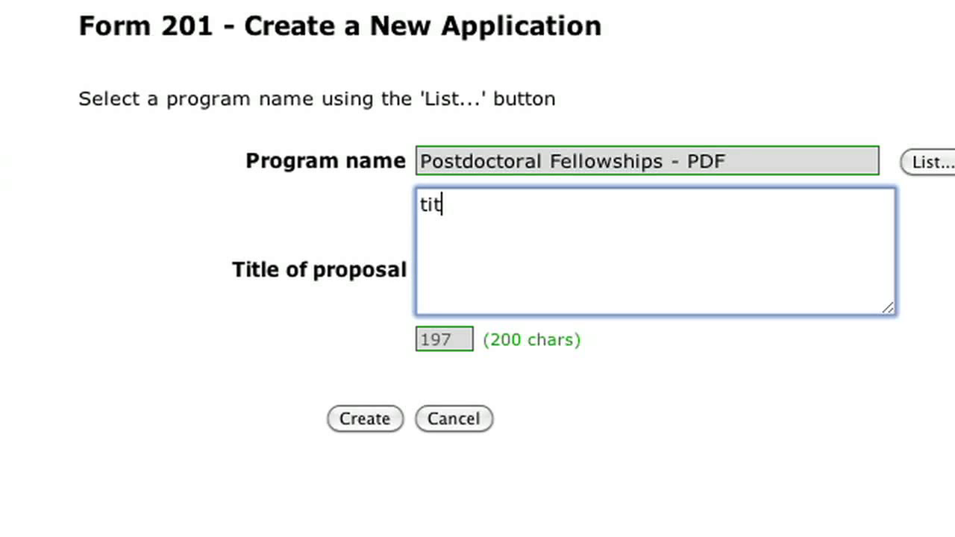
left_click(349, 424)
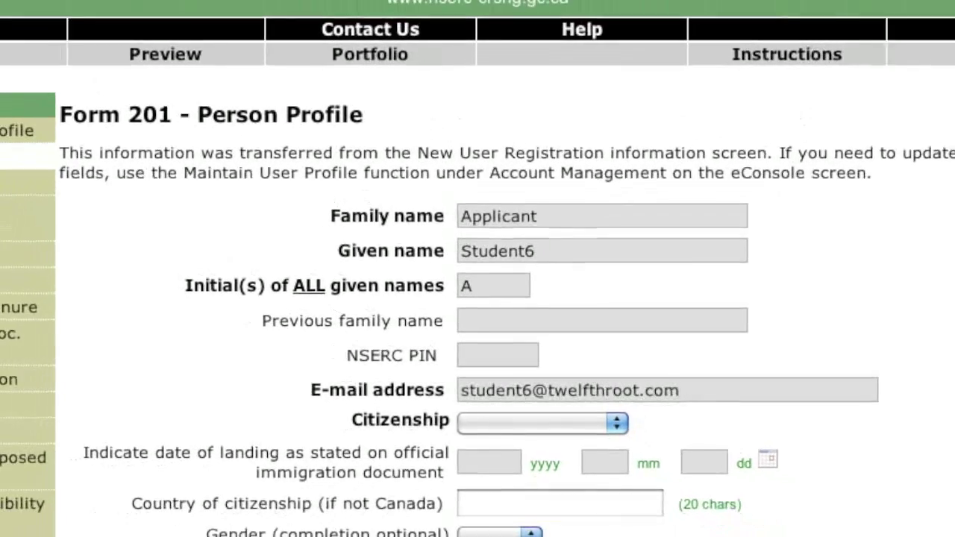
Step: Scroll through the Work Experience page to review its entries
scroll(478, 269, "down", 5)
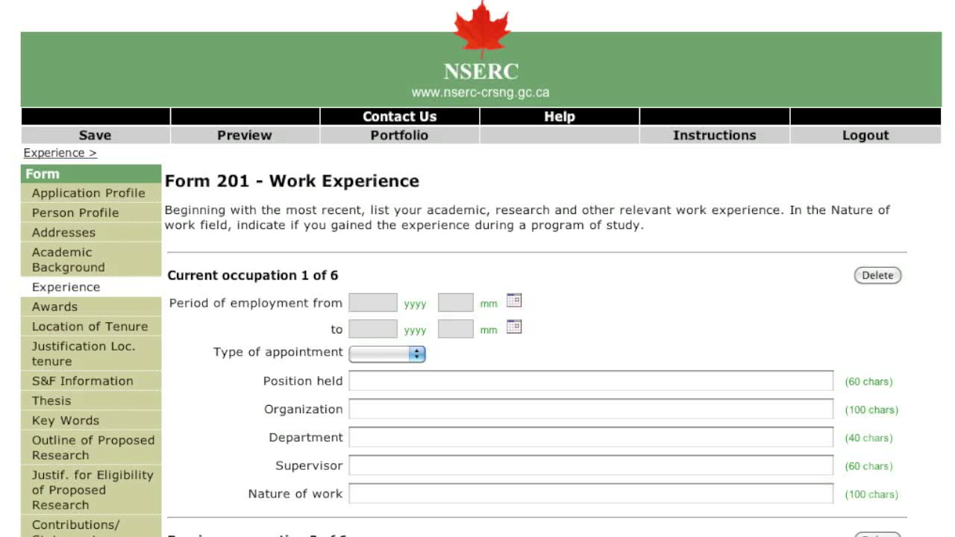
scroll(478, 298, "down", 2)
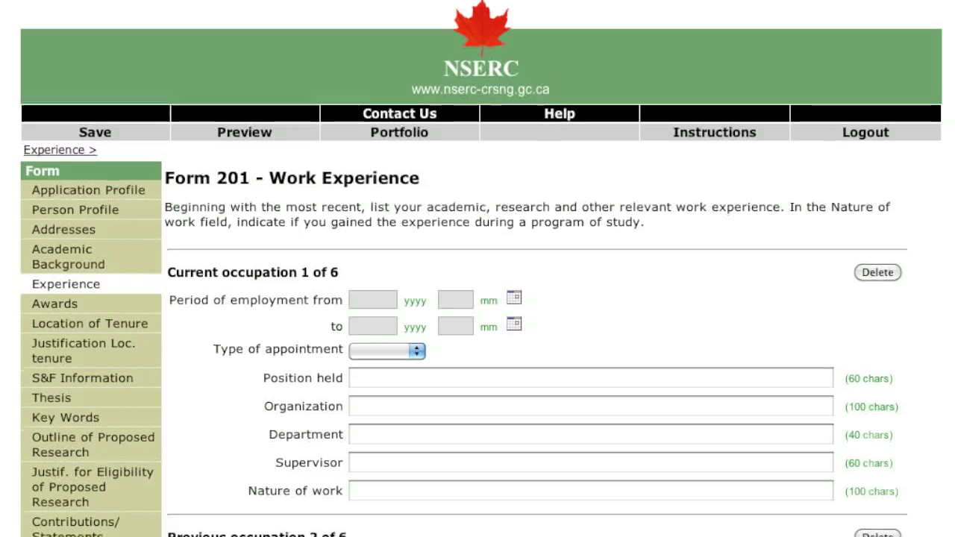
scroll(477, 299, "down", 3)
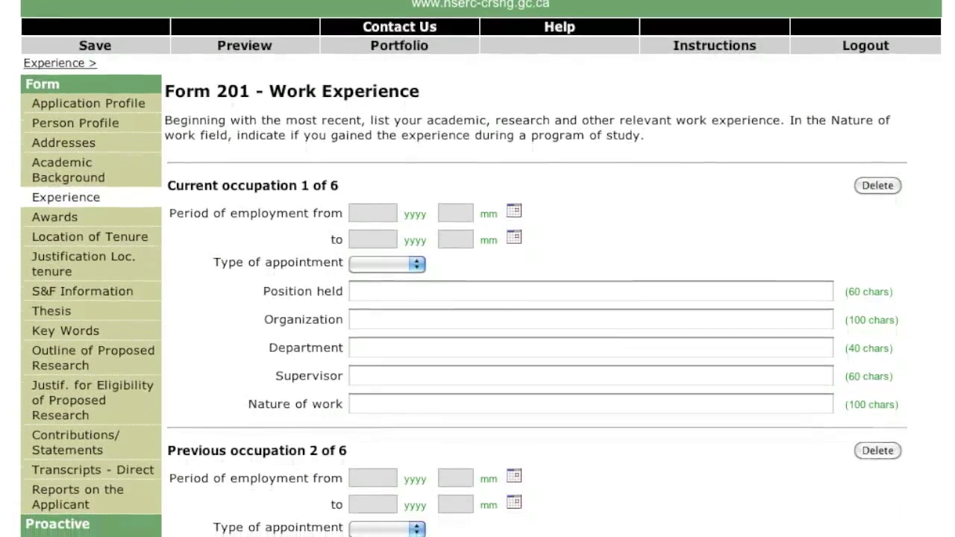
scroll(478, 299, "down", 3)
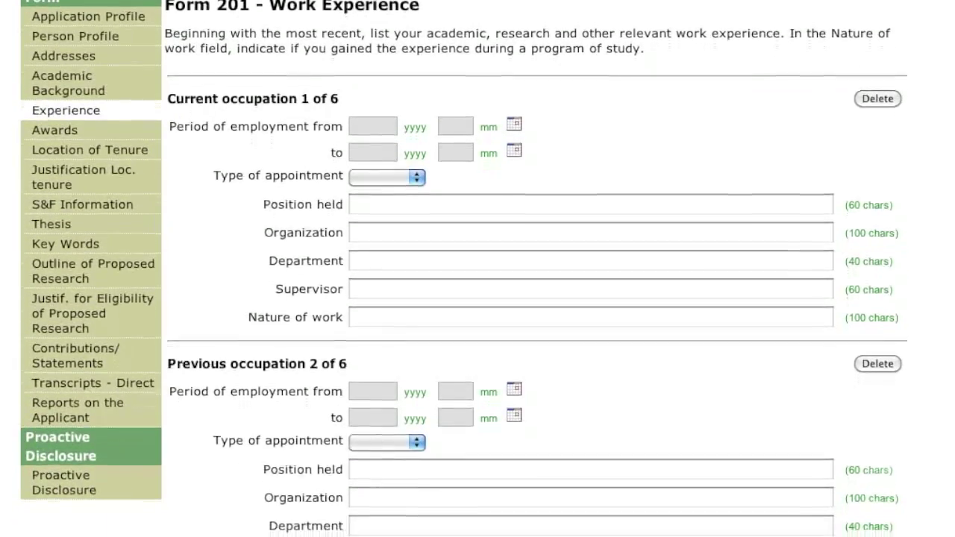
scroll(477, 298, "down", 3)
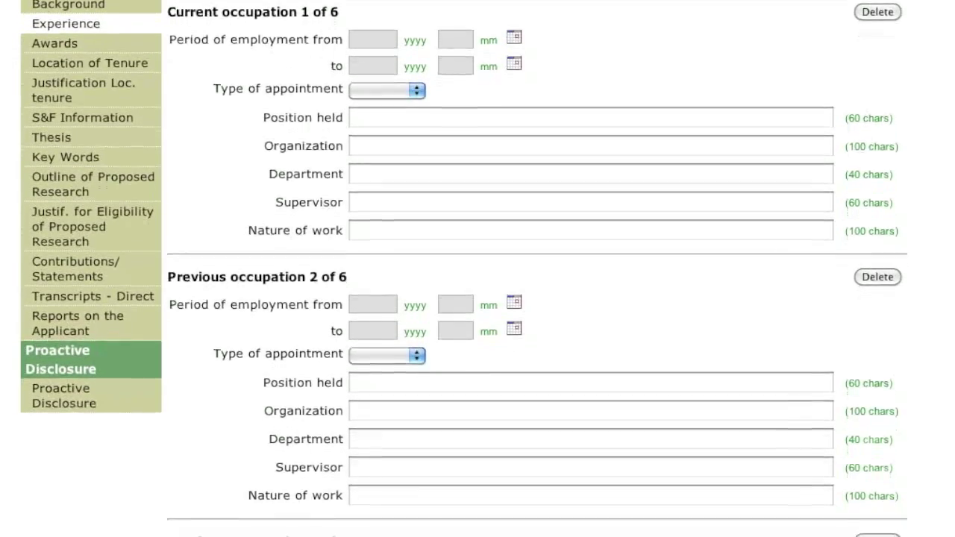
scroll(478, 299, "down", 3)
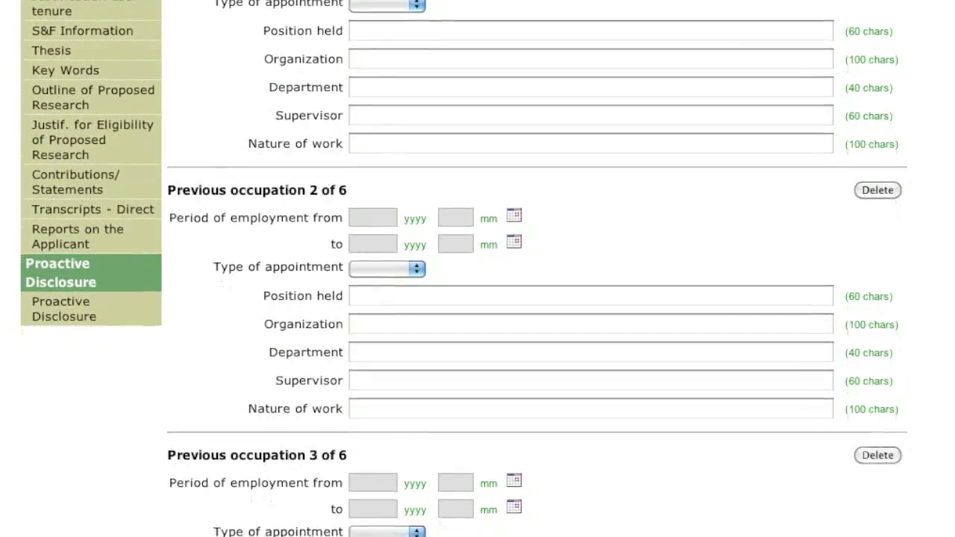
scroll(477, 299, "down", 1)
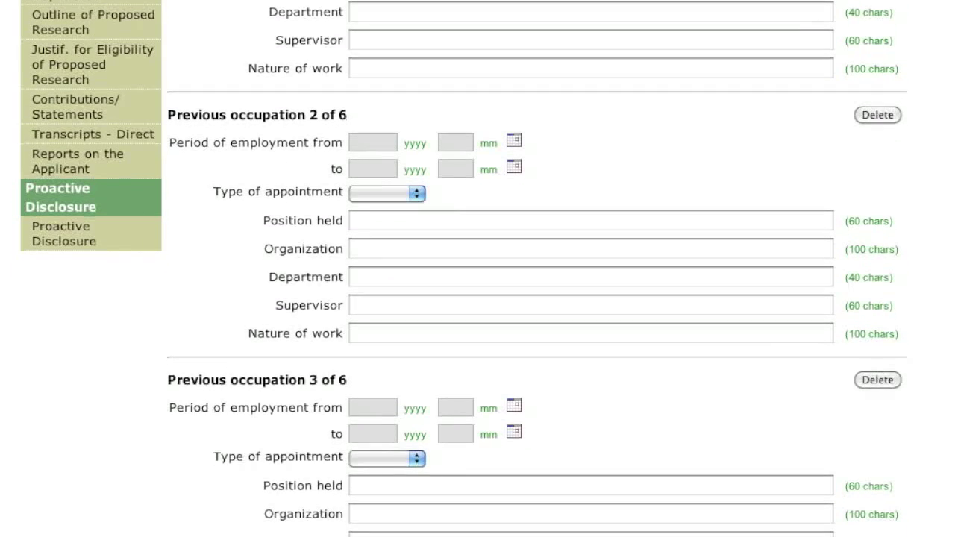
scroll(478, 299, "up", 5)
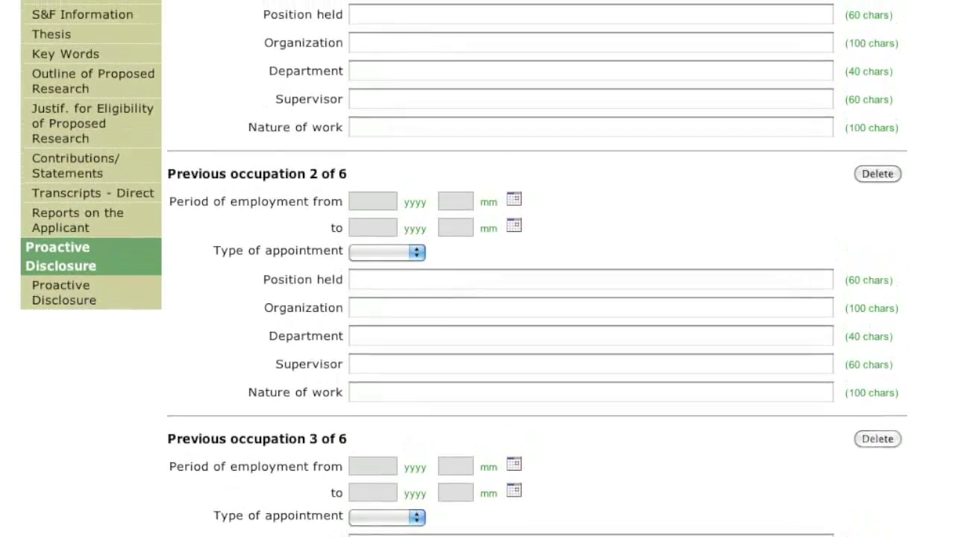
scroll(478, 298, "up", 5)
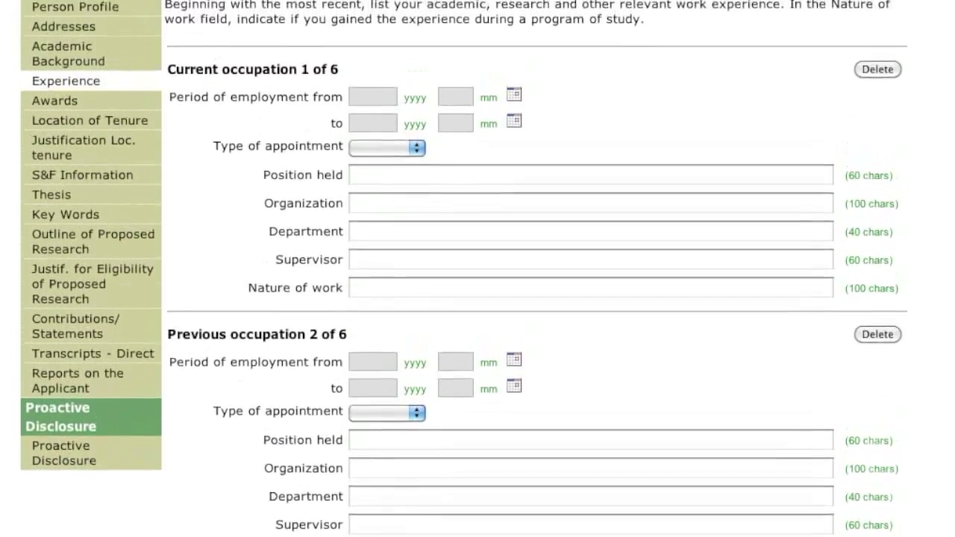
scroll(478, 299, "up", 4)
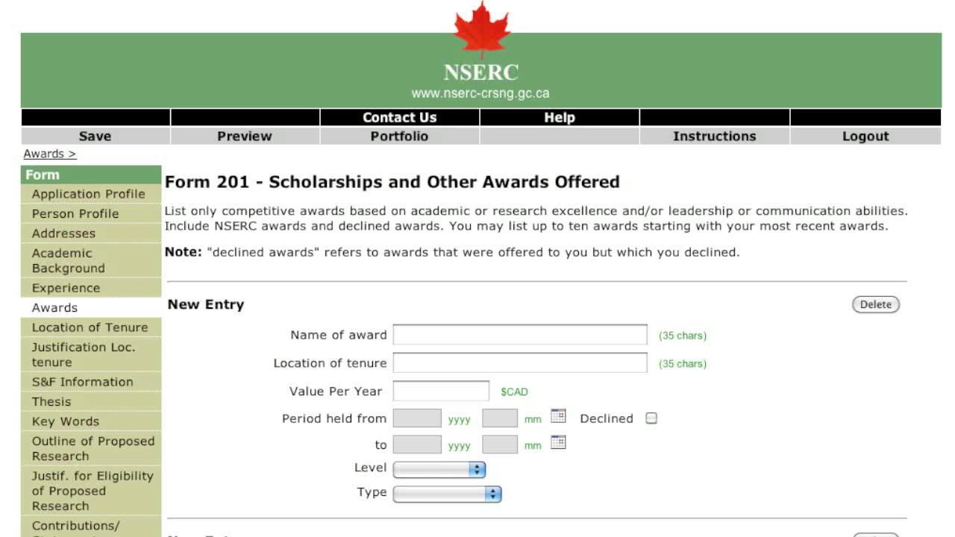
Step: Scroll through the empty award entries on the Scholarships and Other Awards page
scroll(478, 298, "down", 3)
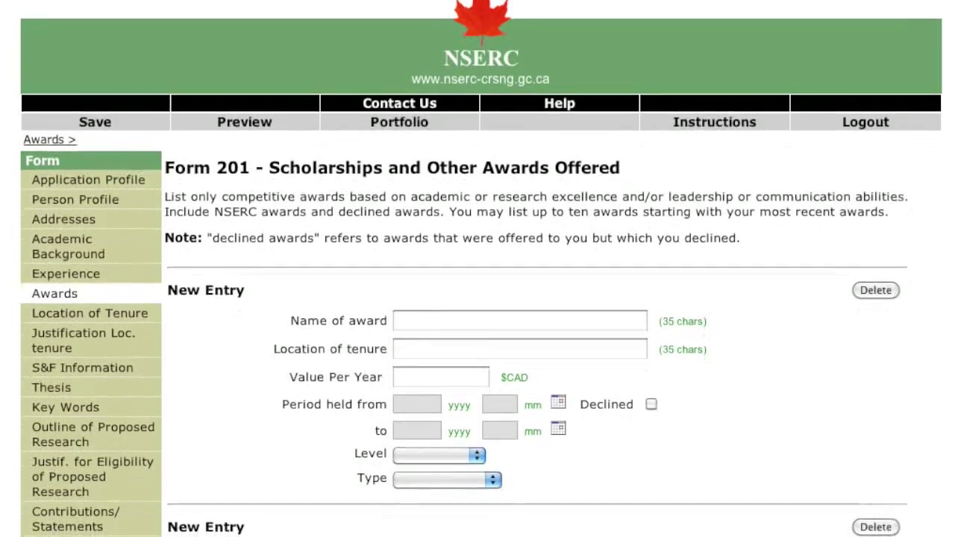
scroll(477, 298, "down", 3)
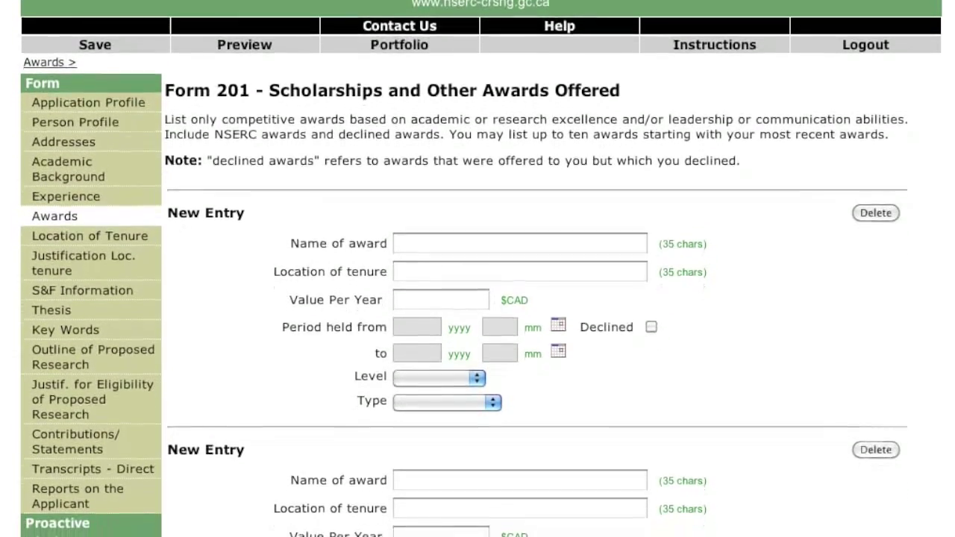
scroll(478, 299, "down", 3)
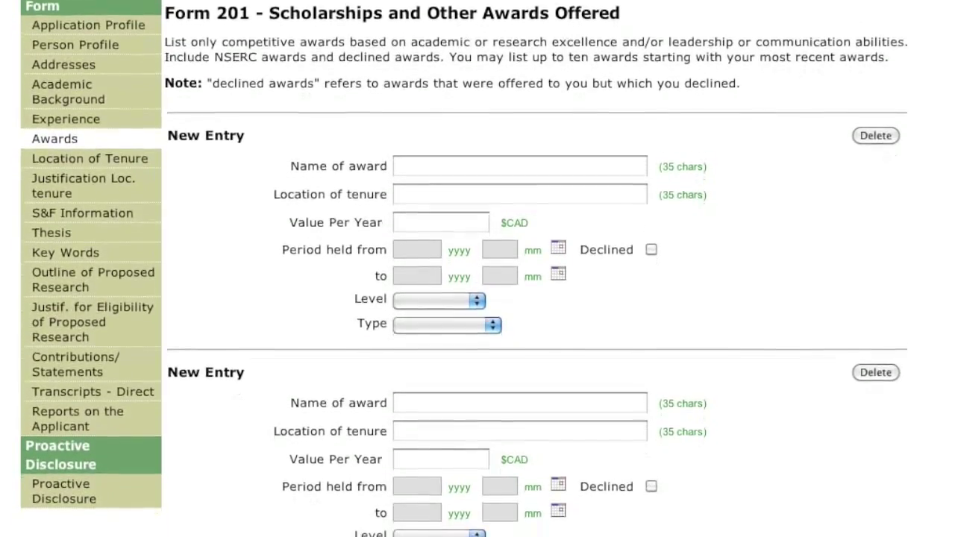
scroll(477, 298, "down", 3)
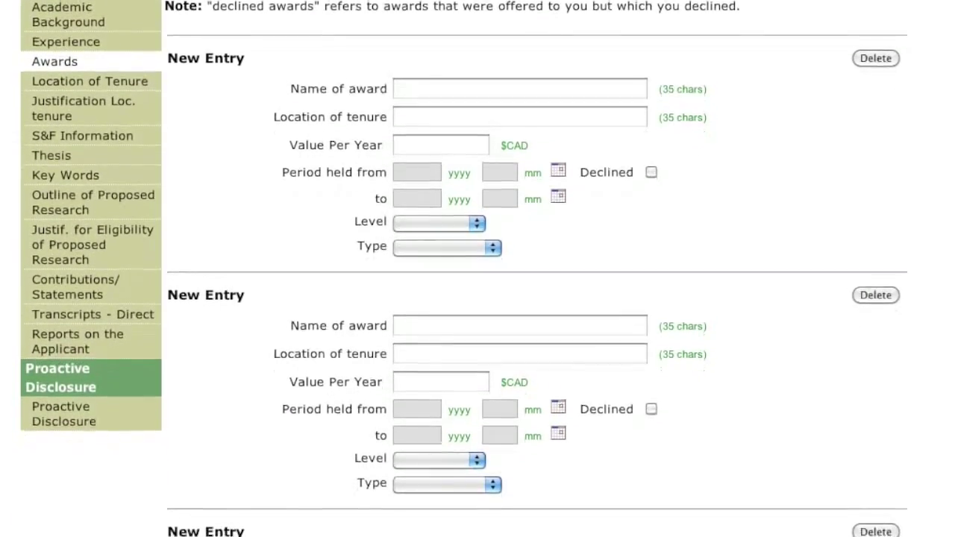
scroll(478, 299, "down", 3)
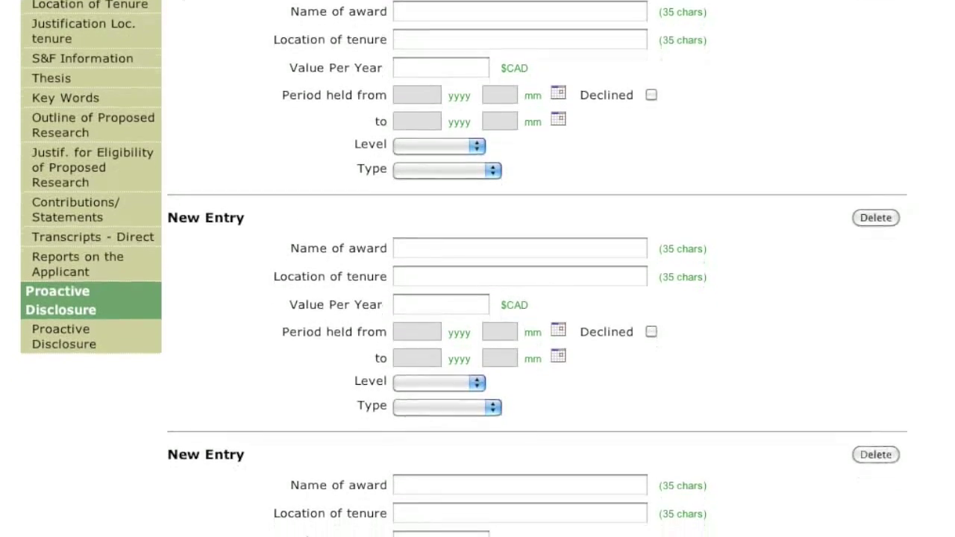
scroll(477, 299, "down", 2)
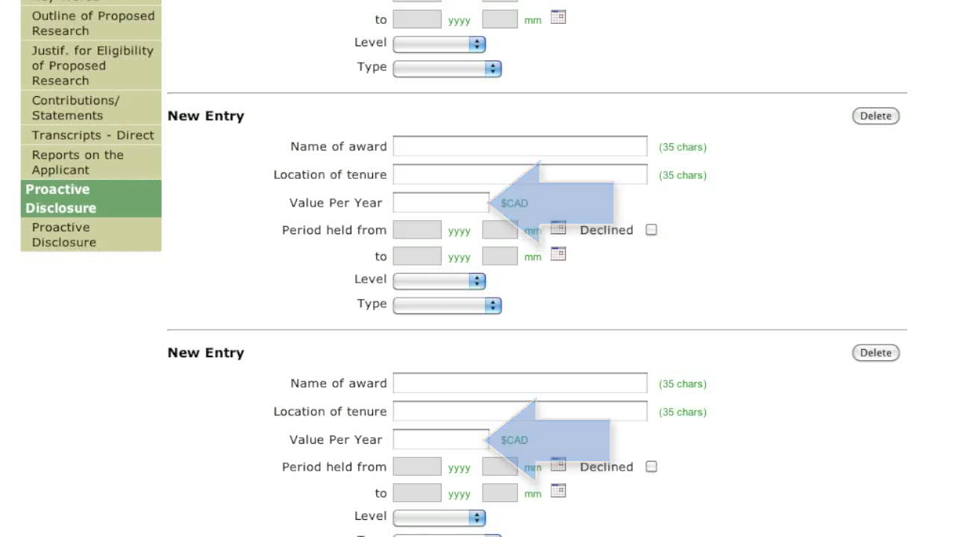
scroll(477, 298, "up", 10)
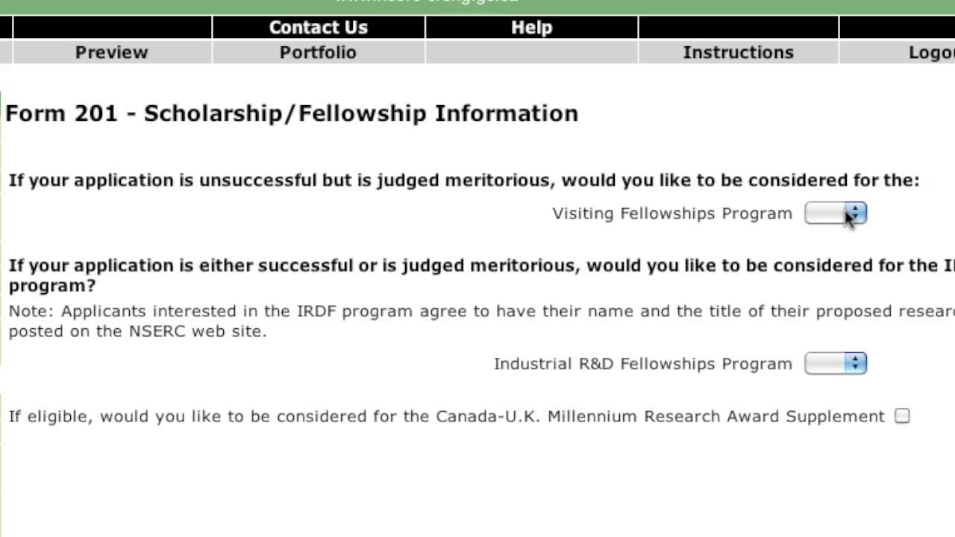
Step: Leave the Visiting and Industrial R&D Fellowship answers blank and the Millennium supplement unchecked
left_click(848, 215)
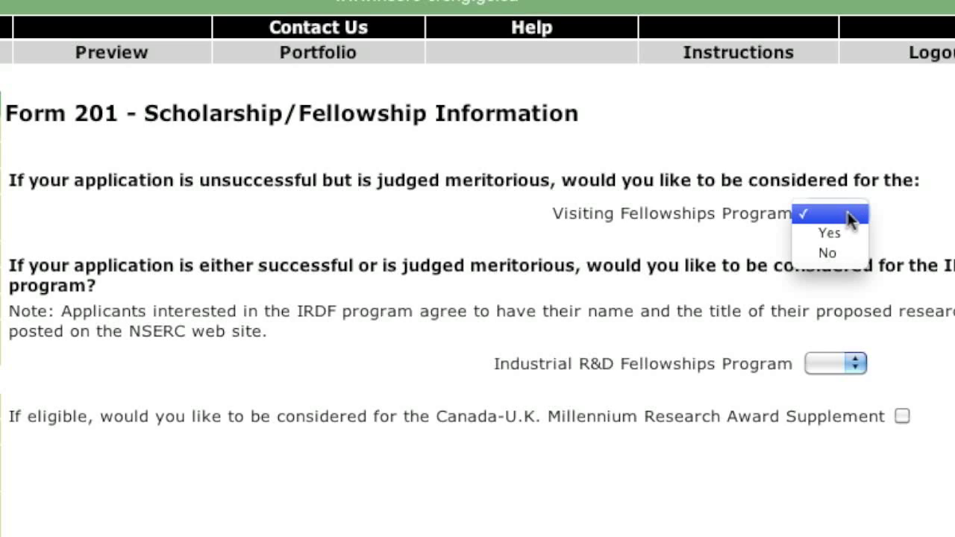
left_click(891, 216)
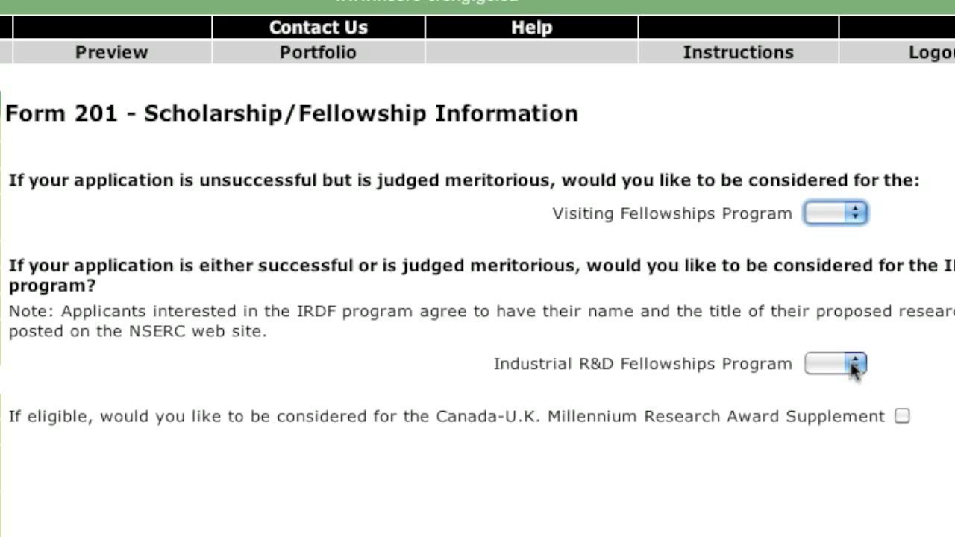
left_click(854, 365)
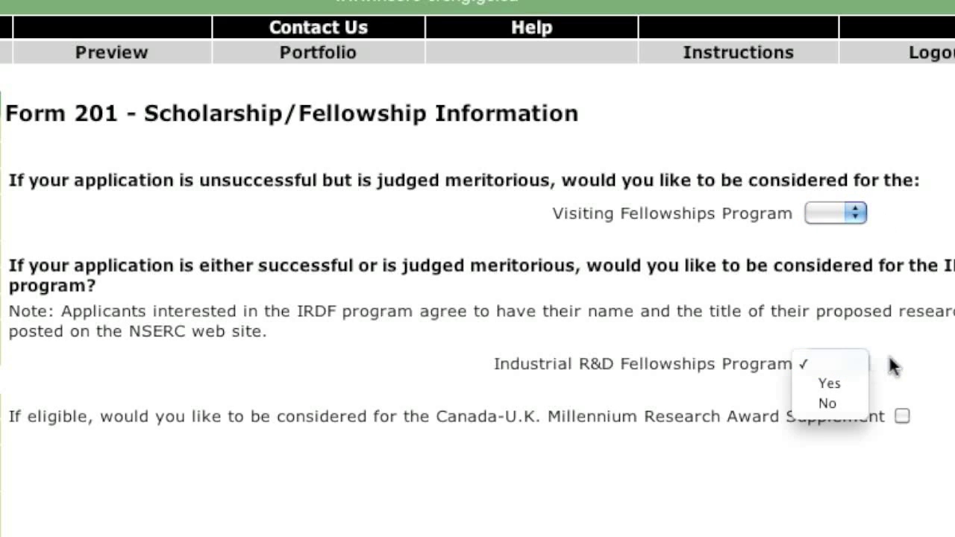
left_click(879, 353)
left_click(902, 418)
left_click(903, 417)
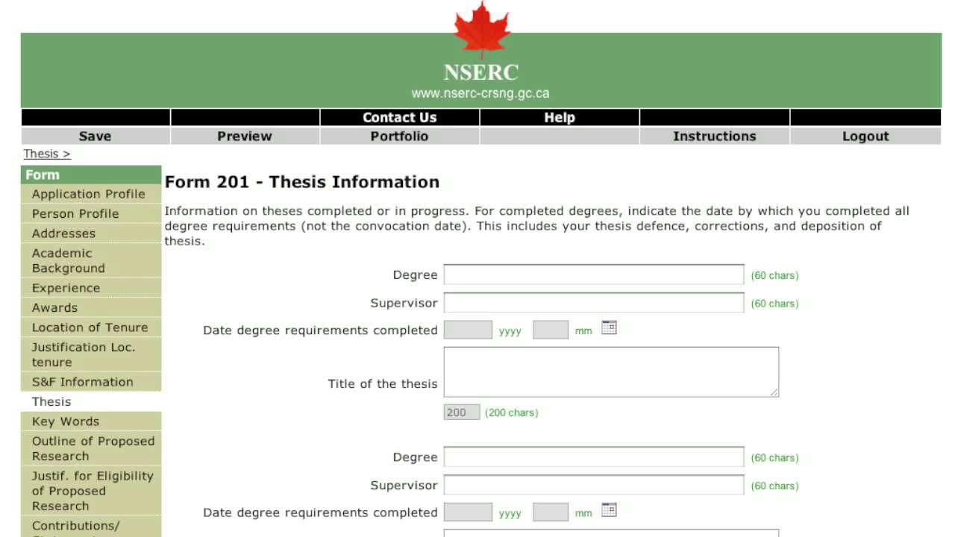
Step: Open the Key Words section and bring up the Primary Research Subject Codes list, centred on screen
left_click(66, 422)
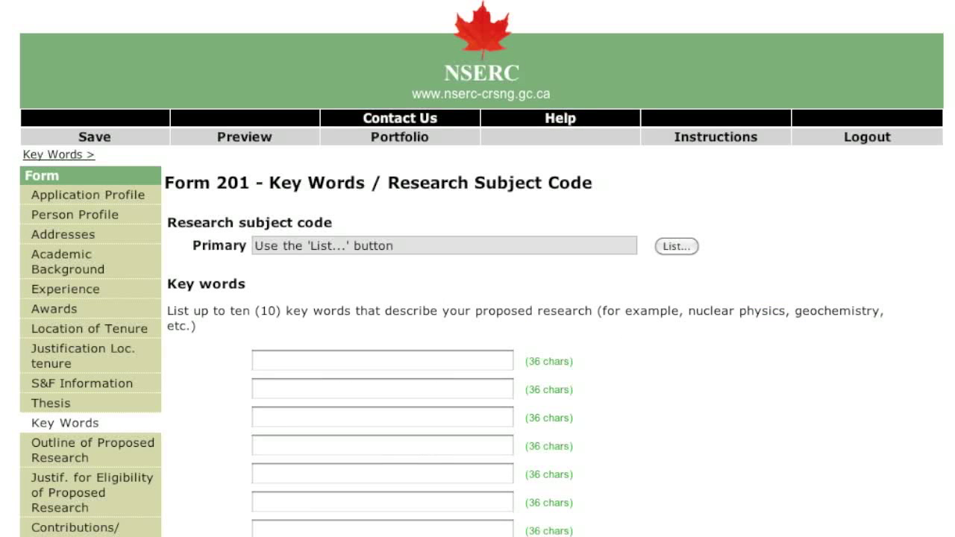
left_click(676, 246)
left_click_drag(373, 15, 638, 191)
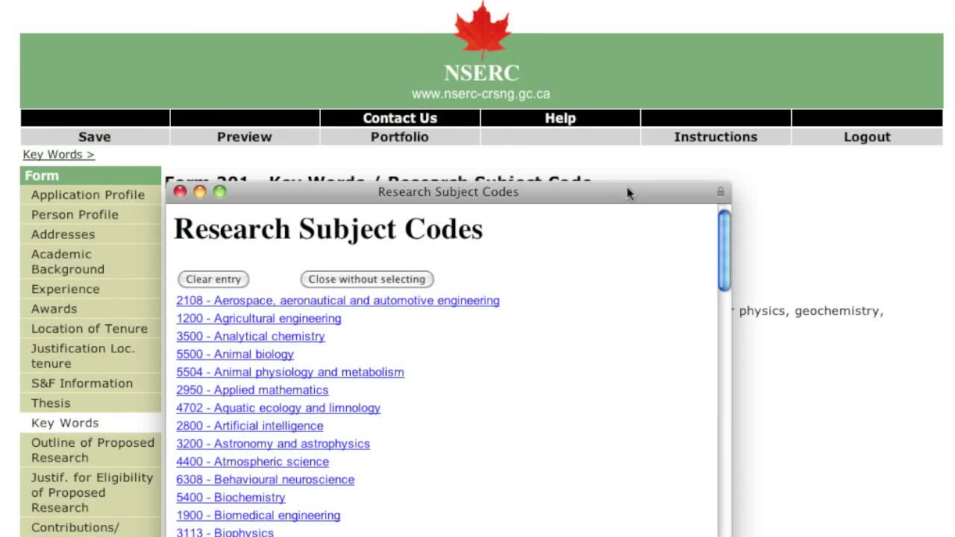
Step: Choose 5500 - Animal biology as the primary research subject code
left_click(267, 360)
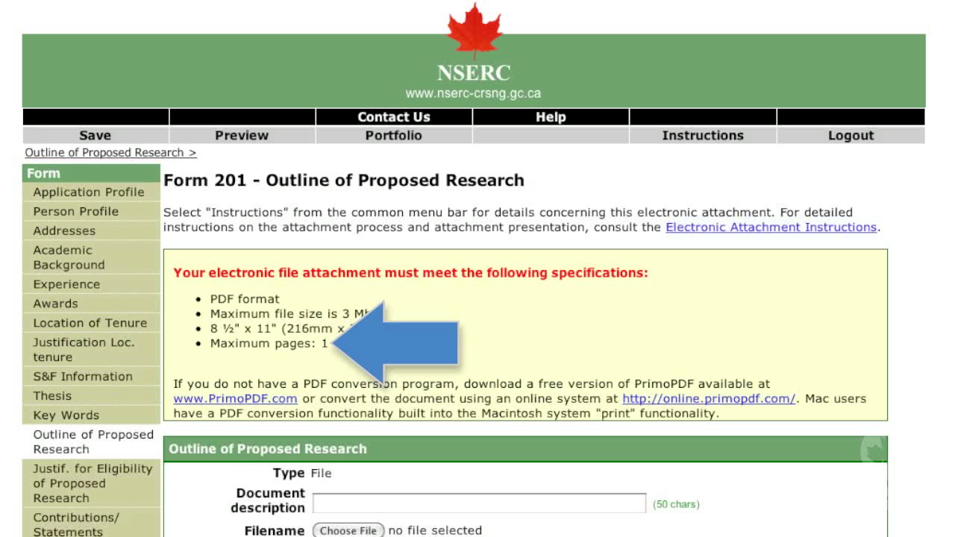
Step: Go to the Justif. for Eligibility of Proposed Research page from the Form sidebar
left_click(93, 483)
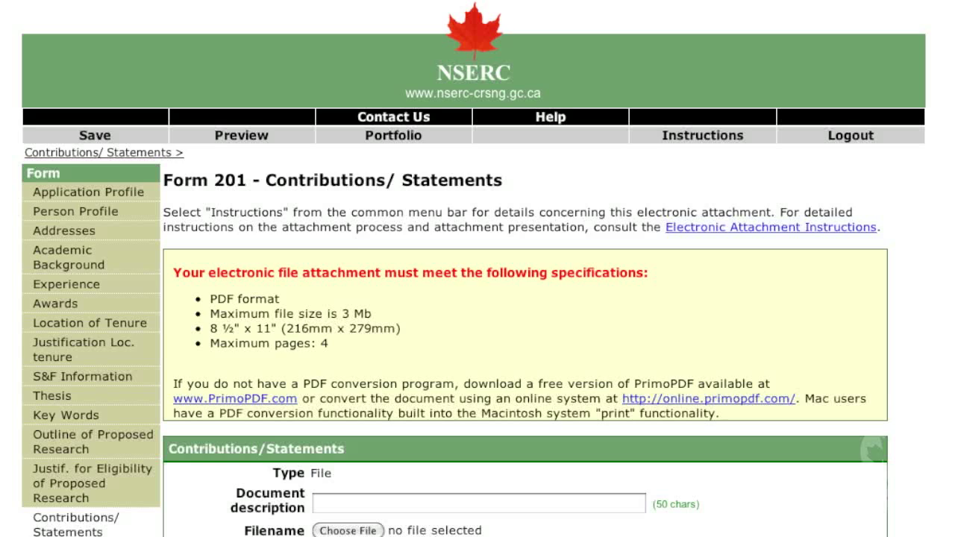
Step: Scroll down the page toward the Contributions/Statements link in the sidebar
scroll(477, 269, "down", 3)
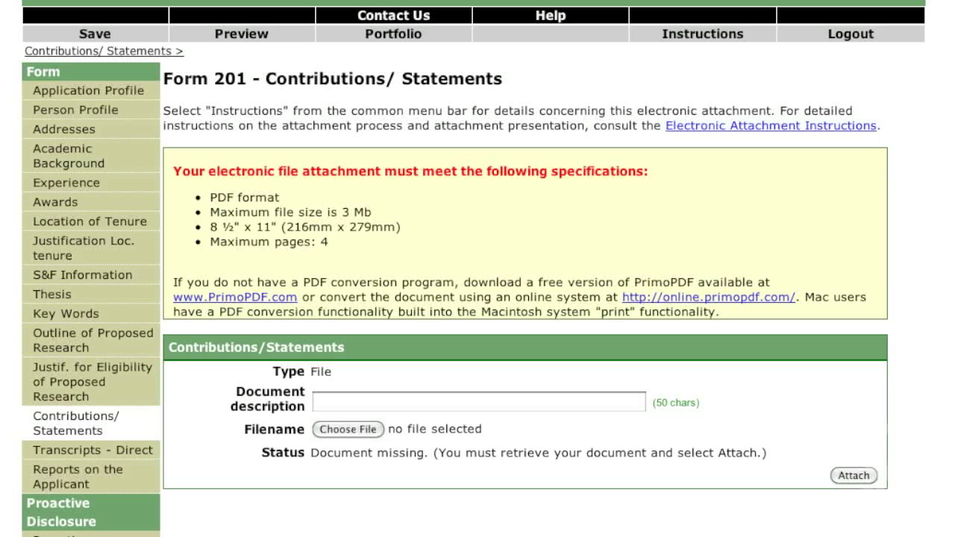
Step: Go to the Form 201 Transcripts - Direct page, where the PDF attachment is still missing
left_click(92, 450)
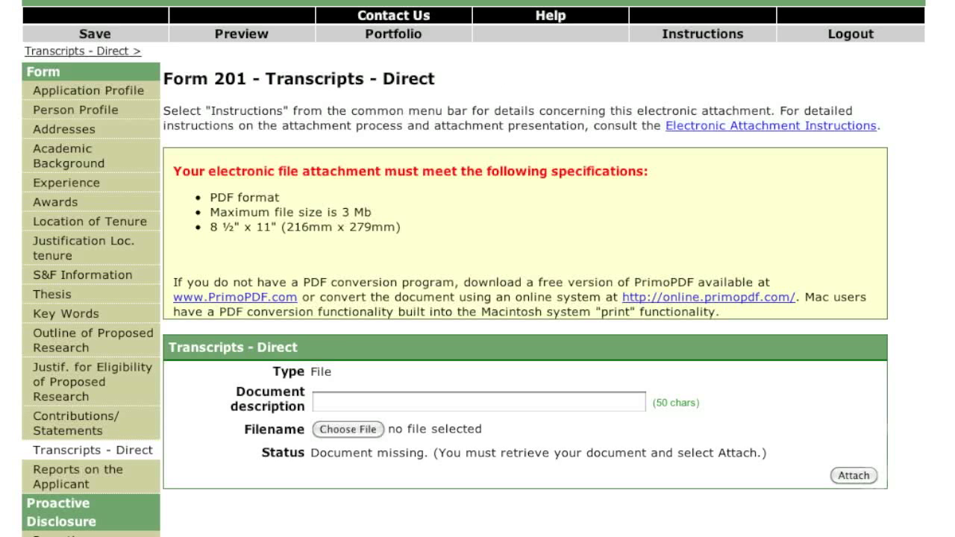